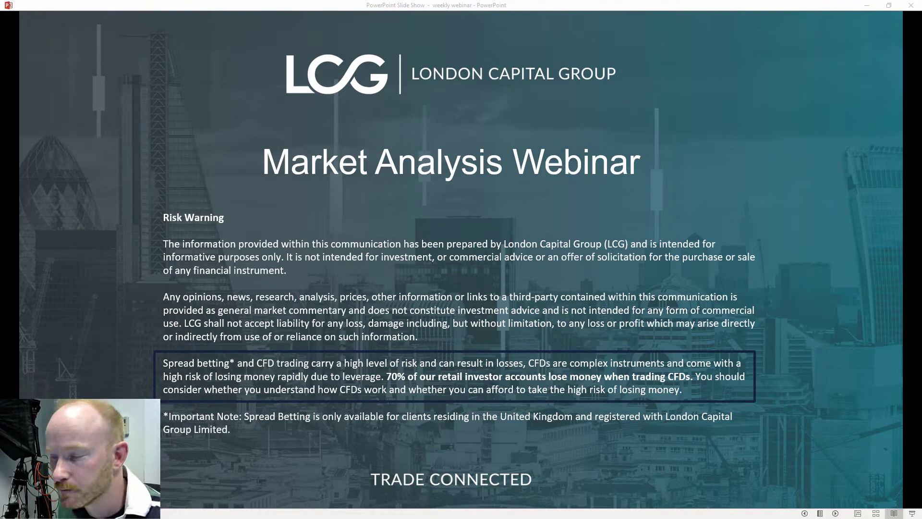
Switch to LCG Trader and examine the resistance zone and rising support line on the daily EURUSD chart
{"action": "key", "text": "alt+Tab"}
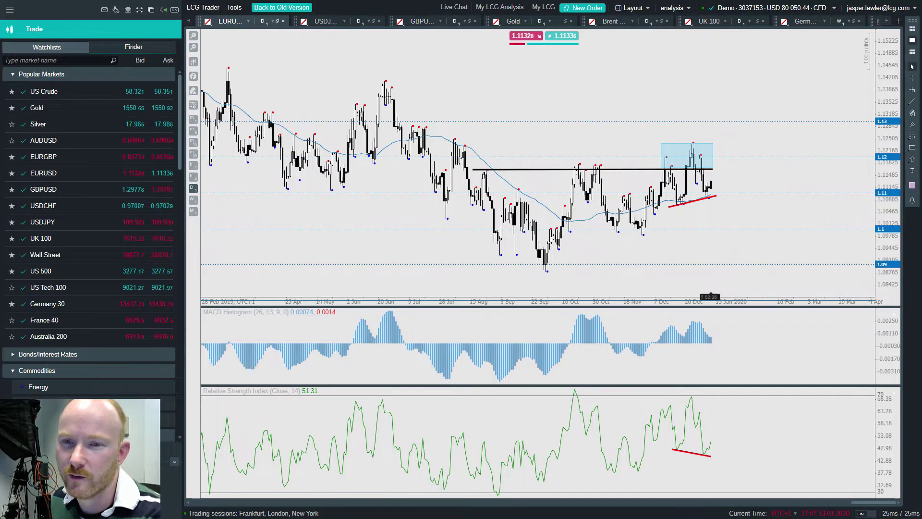
{"action": "left_click", "coordinate": [693, 144]}
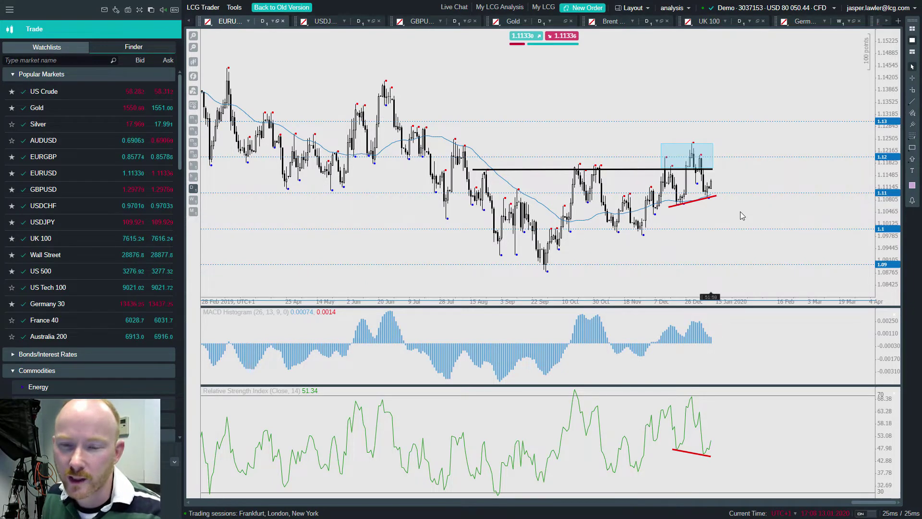
{"action": "left_click", "coordinate": [673, 207]}
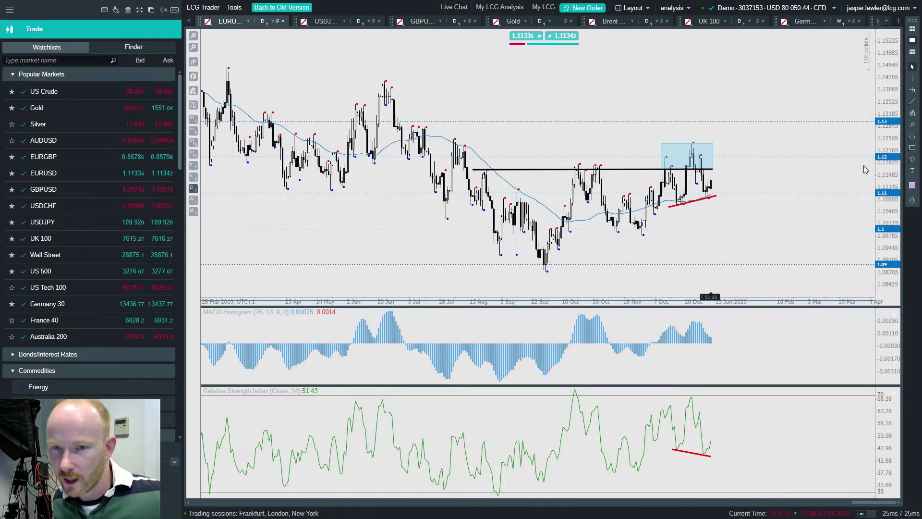
Temporarily highlight the recent EURUSD lows around 1.11 with a rectangle widened towards the December lows, and delete it
{"action": "mouse_move", "coordinate": [912, 148]}
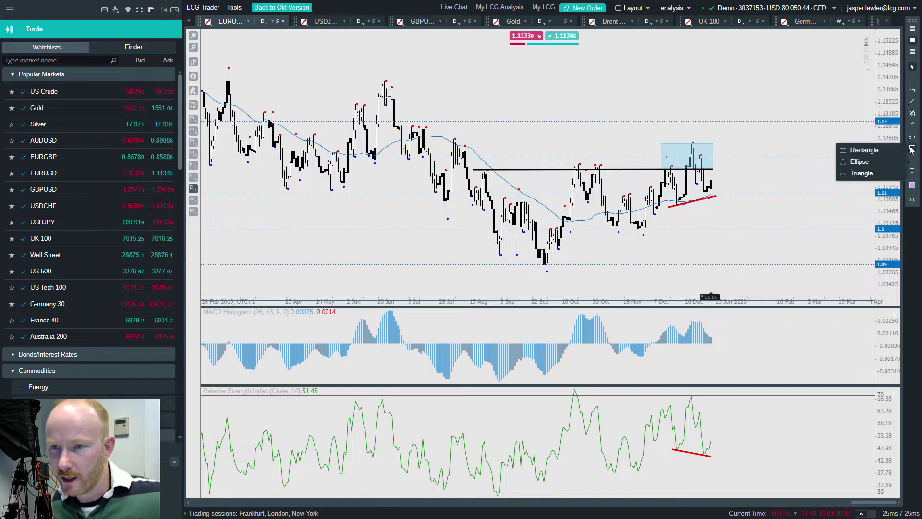
{"action": "left_click", "coordinate": [864, 150]}
{"action": "left_click_drag", "start_coordinate": [702, 180], "coordinate": [733, 202]}
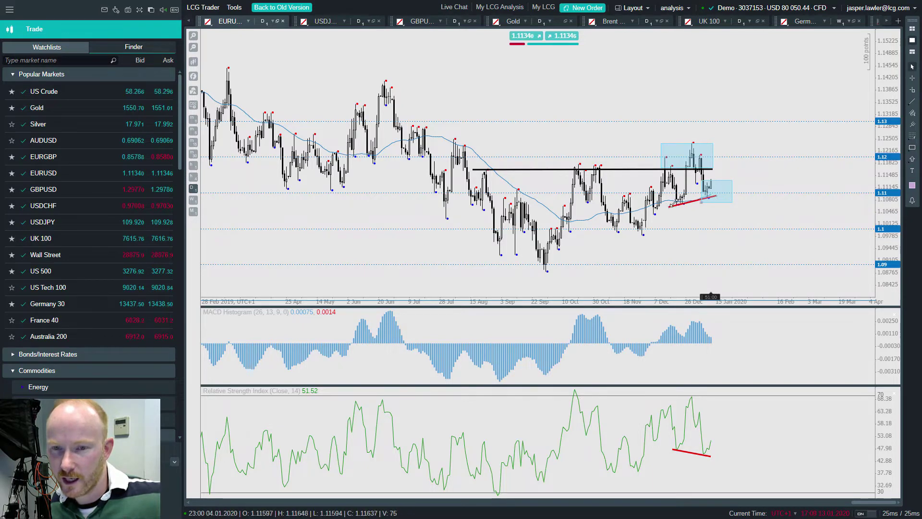
{"action": "left_click_drag", "start_coordinate": [732, 204], "coordinate": [666, 206]}
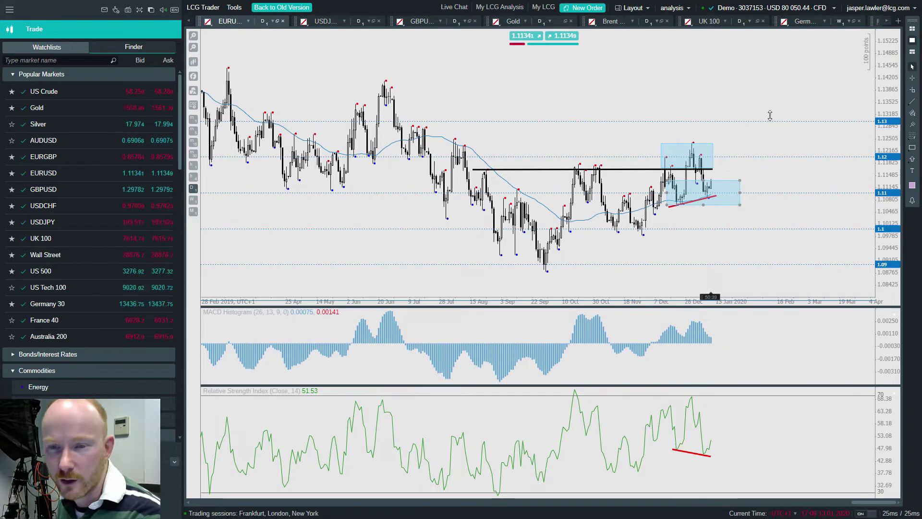
{"action": "key", "text": "Delete"}
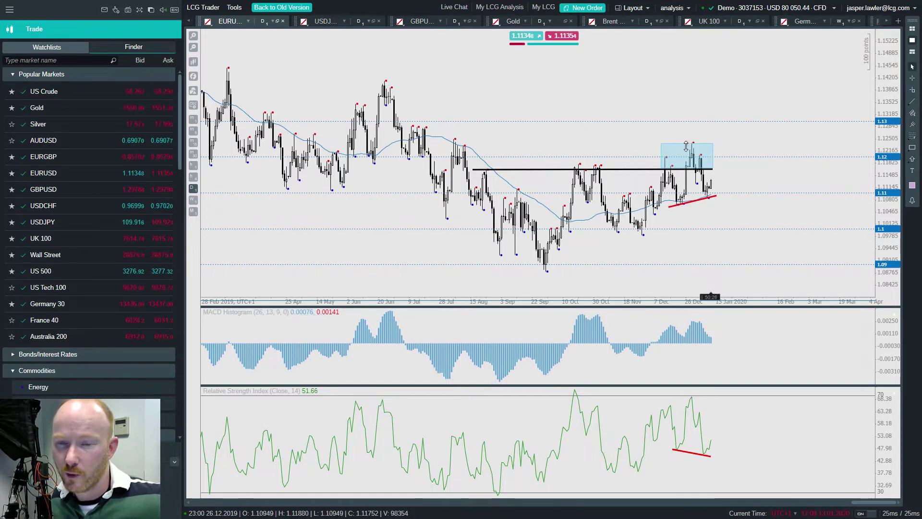
Show EURUSD on the weekly timeframe and extend the blue resistance rectangle slightly past the latest candle
{"action": "left_click", "coordinate": [193, 200]}
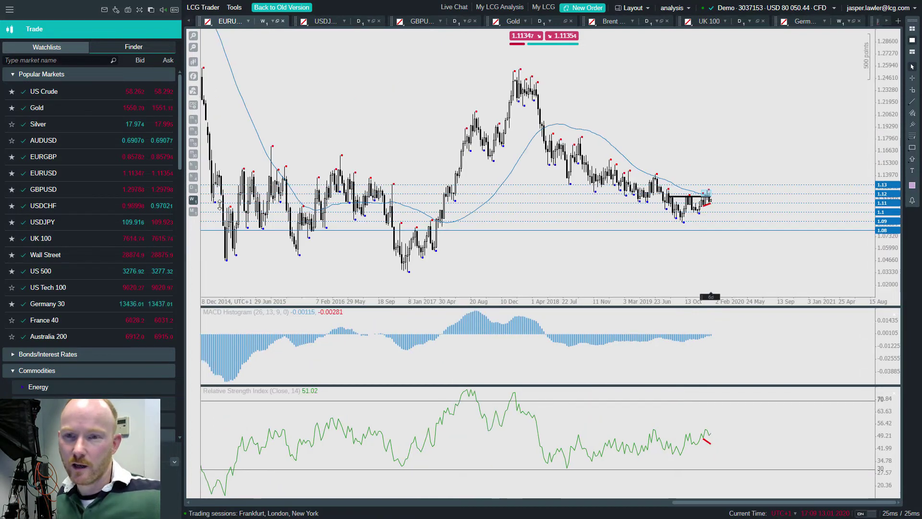
{"action": "left_click", "coordinate": [193, 36]}
{"action": "left_click", "coordinate": [193, 36]}
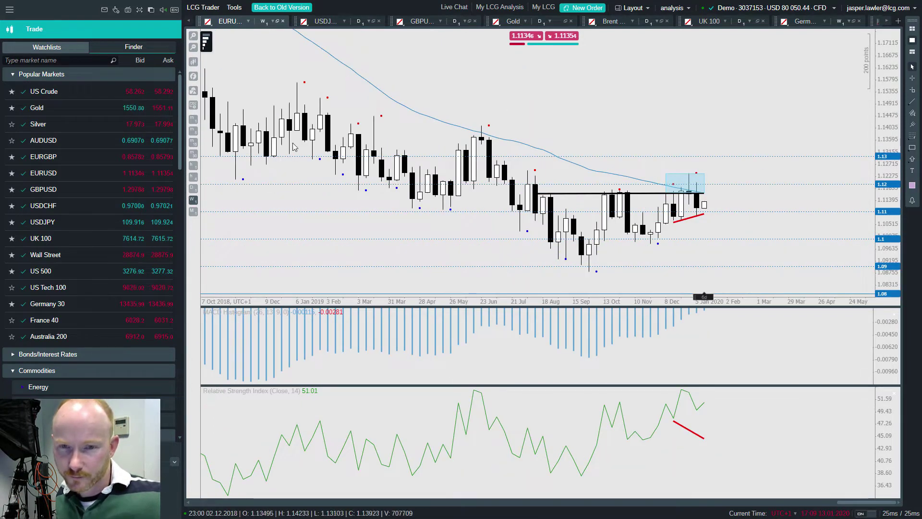
{"action": "left_click_drag", "start_coordinate": [704, 192], "coordinate": [713, 193]}
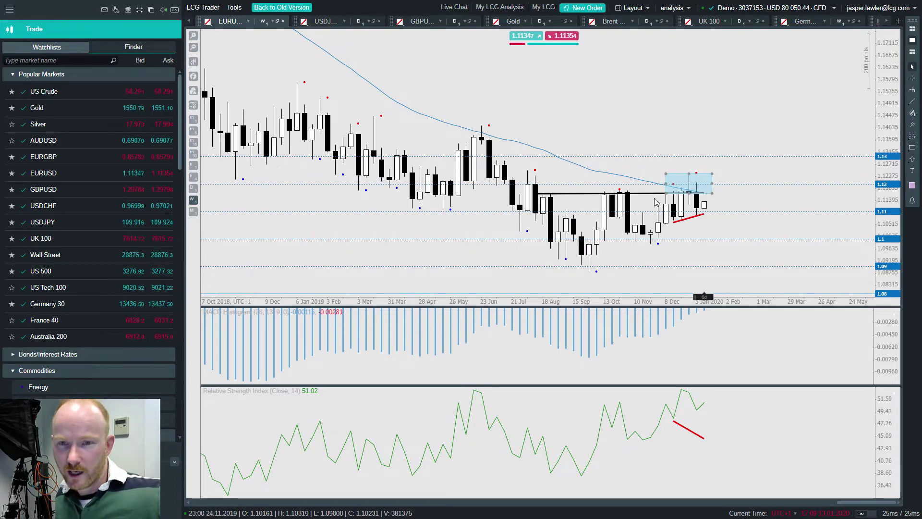
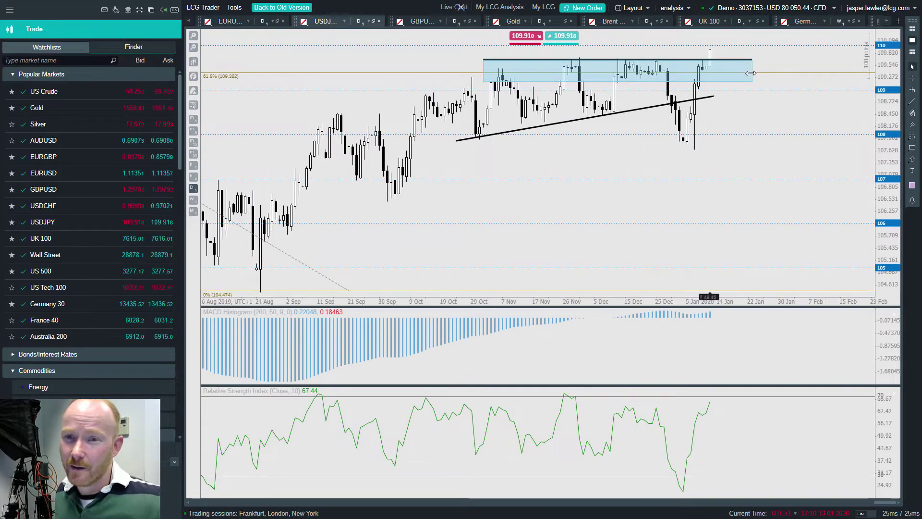
Shorten the blue resistance rectangle on the daily USDJPY chart so that it ends closer to the latest candle
{"action": "left_click_drag", "start_coordinate": [752, 82], "coordinate": [738, 82]}
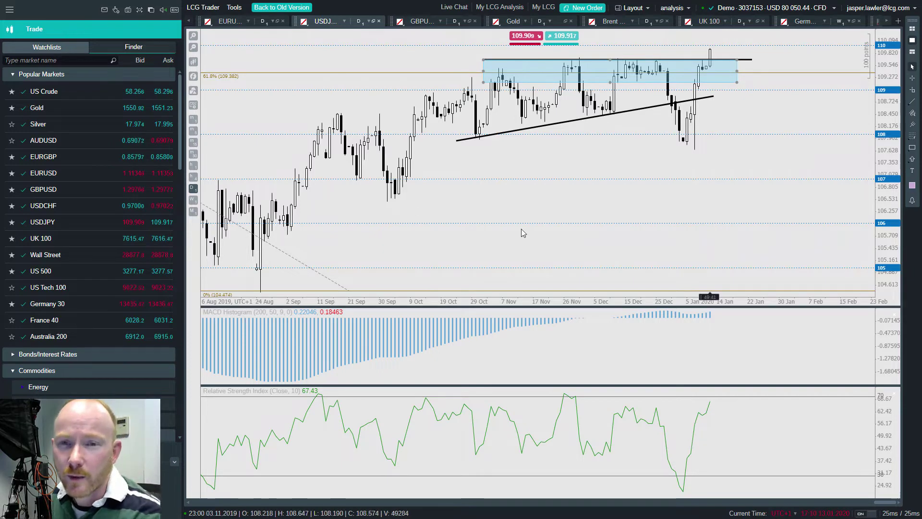
{"action": "left_click", "coordinate": [638, 198]}
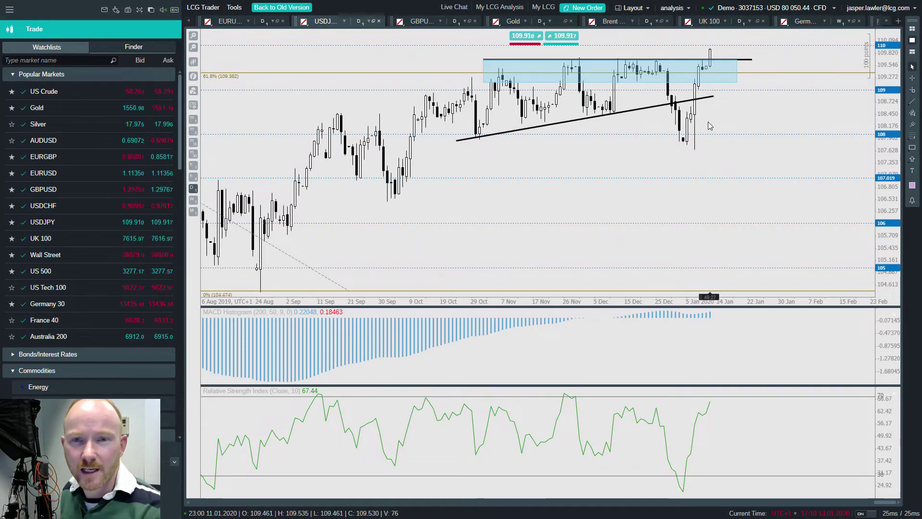
{"action": "left_click_drag", "start_coordinate": [825, 174], "coordinate": [832, 206]}
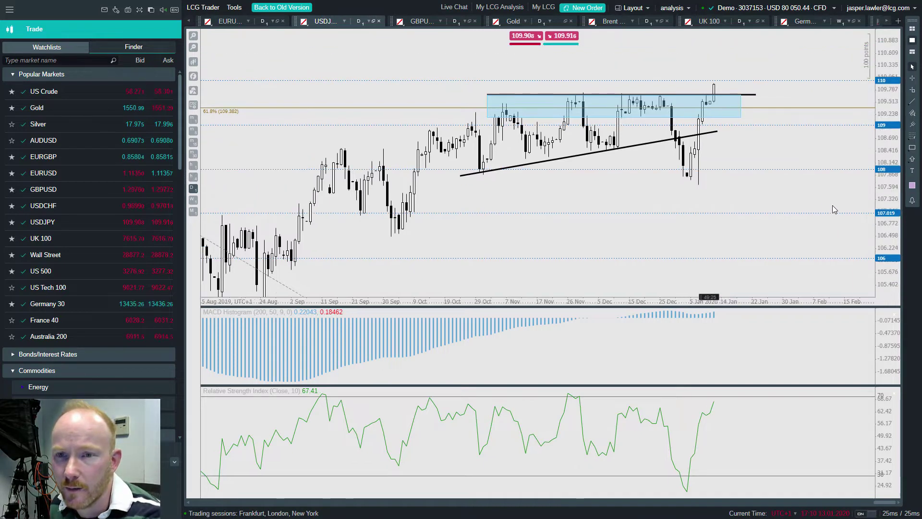
Examine USDJPY's longer price history against the Fibonacci retracement and the resistance zone just below 110
{"action": "left_click", "coordinate": [193, 48]}
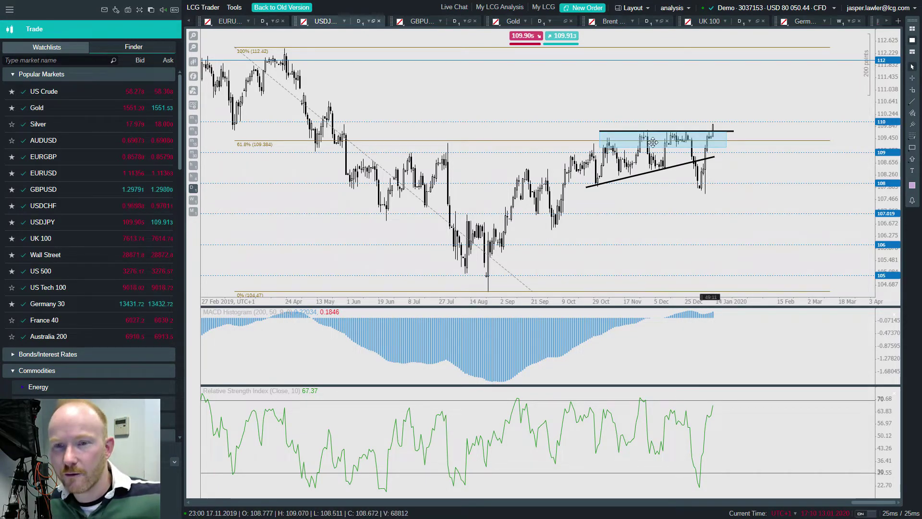
{"action": "left_click", "coordinate": [688, 140]}
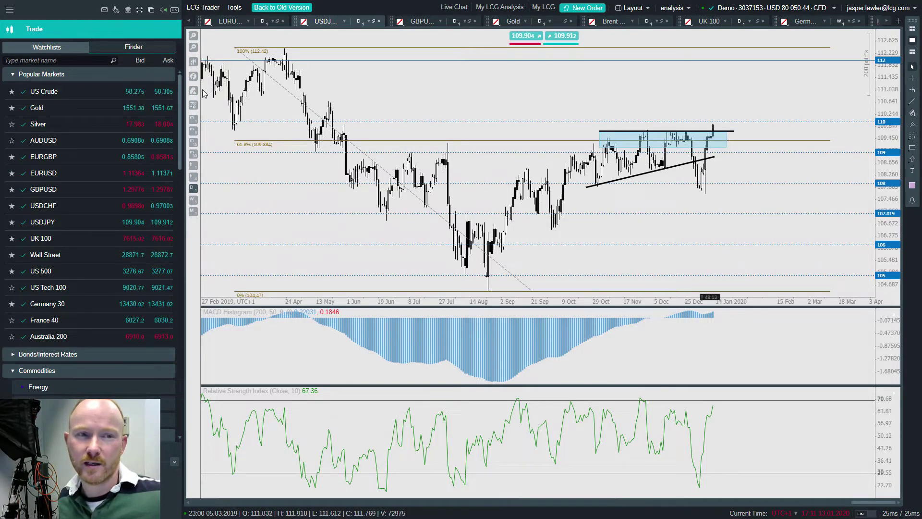
{"action": "left_click", "coordinate": [193, 53]}
{"action": "left_click", "coordinate": [231, 67]}
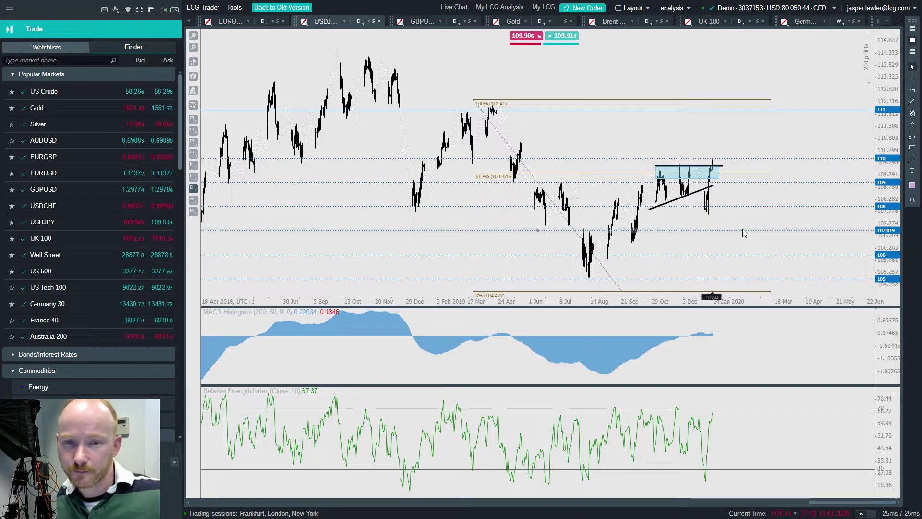
{"action": "left_click", "coordinate": [194, 62]}
{"action": "left_click", "coordinate": [194, 41]}
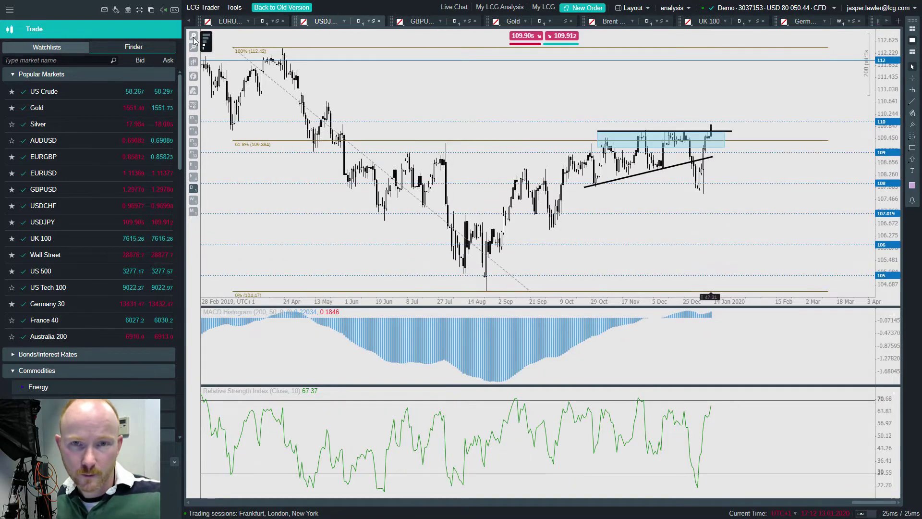
Review the daily GBPUSD chart, comparing its longer history with the recent support around 1.3
{"action": "left_click", "coordinate": [433, 24]}
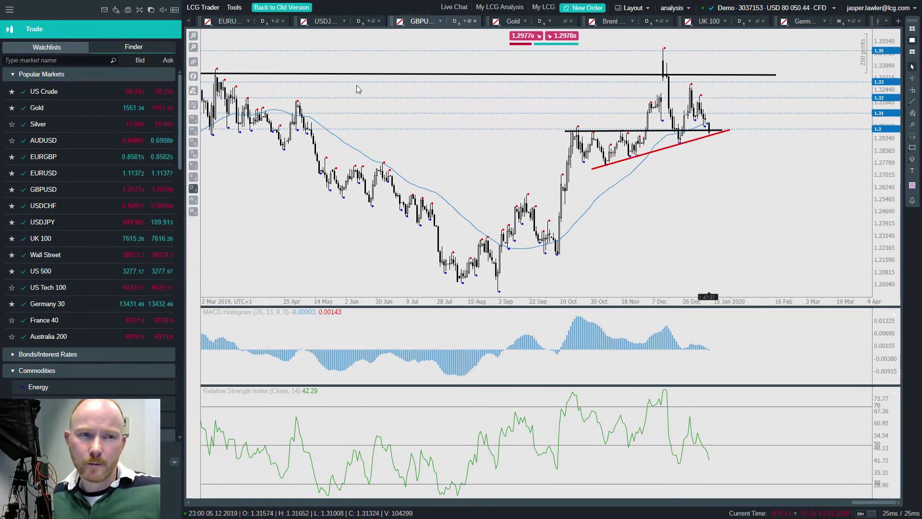
{"action": "left_click", "coordinate": [193, 47]}
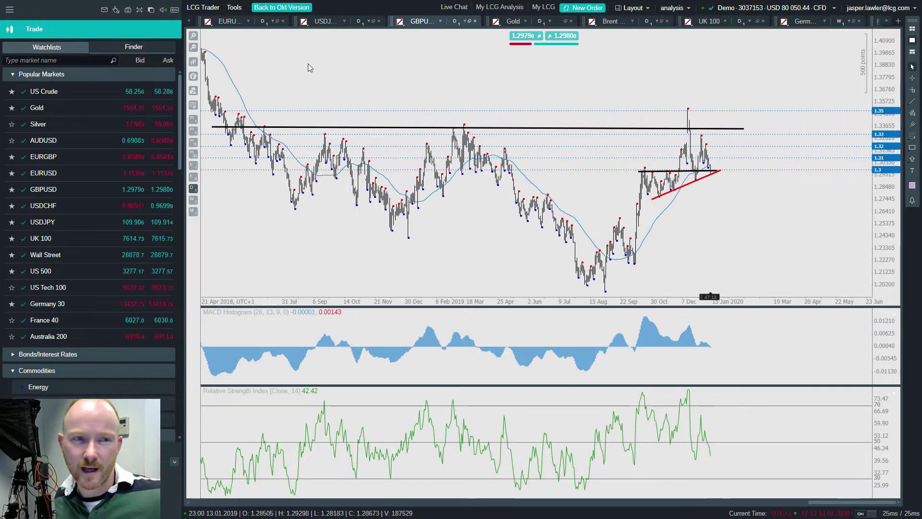
{"action": "left_click", "coordinate": [193, 37]}
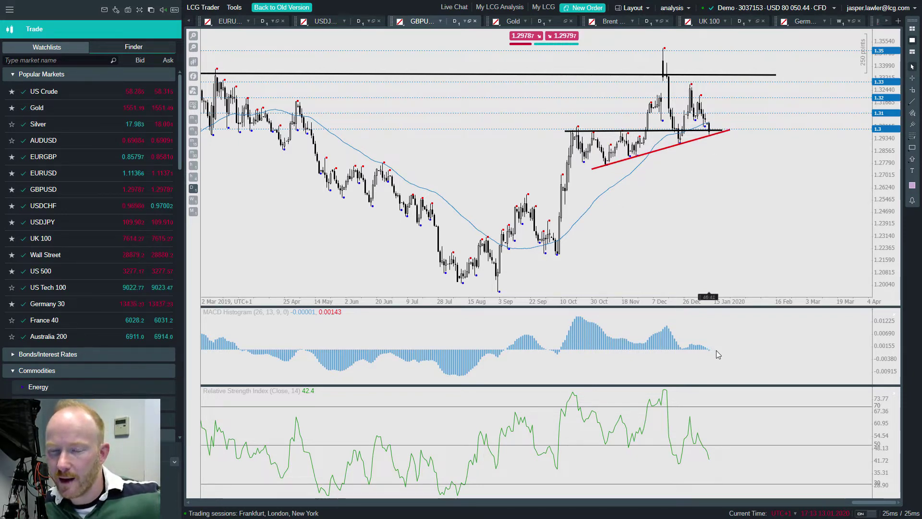
{"action": "left_click", "coordinate": [713, 136]}
{"action": "left_click", "coordinate": [753, 128]}
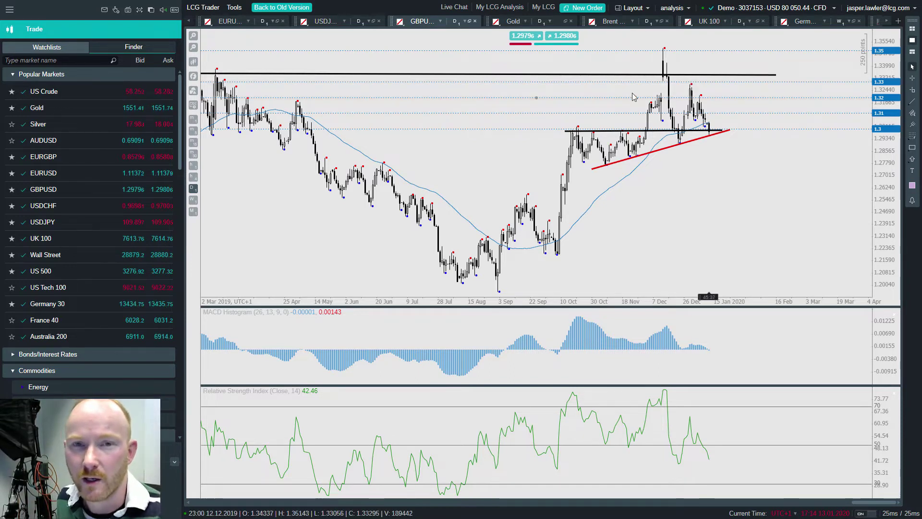
Delete the descending trendline from Gold's RSI on the weekly timeframe and return the chart to daily
{"action": "left_click", "coordinate": [520, 22]}
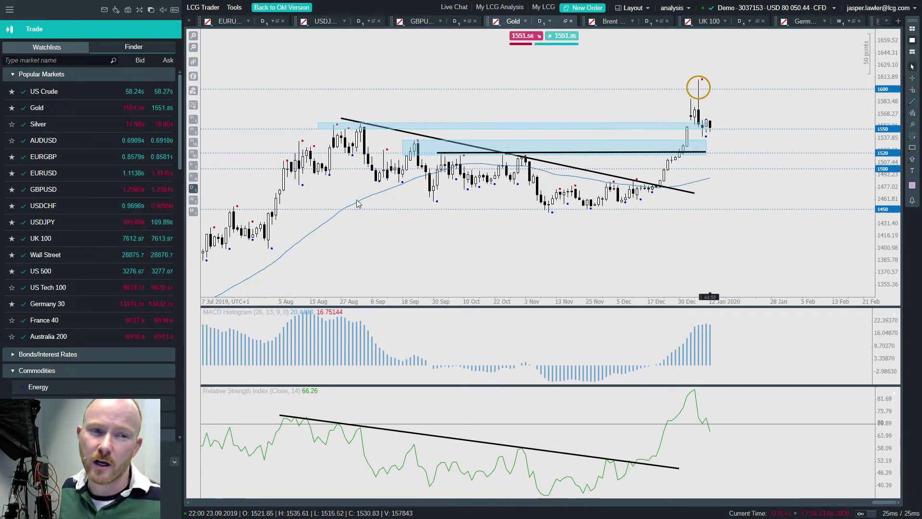
{"action": "left_click", "coordinate": [193, 199]}
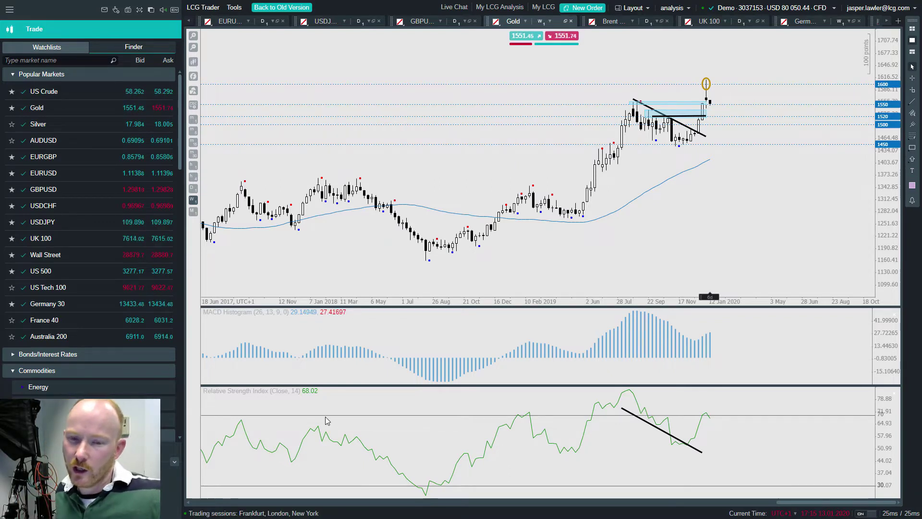
{"action": "left_click", "coordinate": [637, 417]}
{"action": "key", "text": "Delete"}
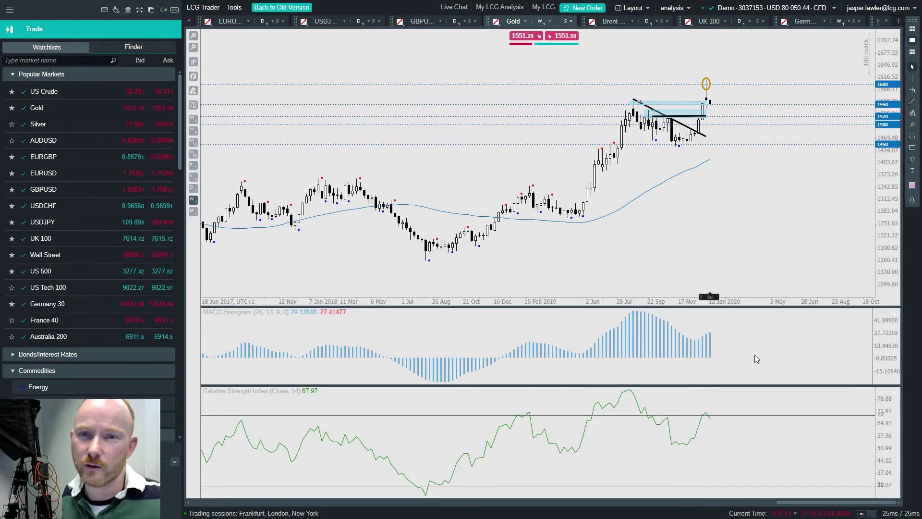
{"action": "left_click", "coordinate": [194, 189]}
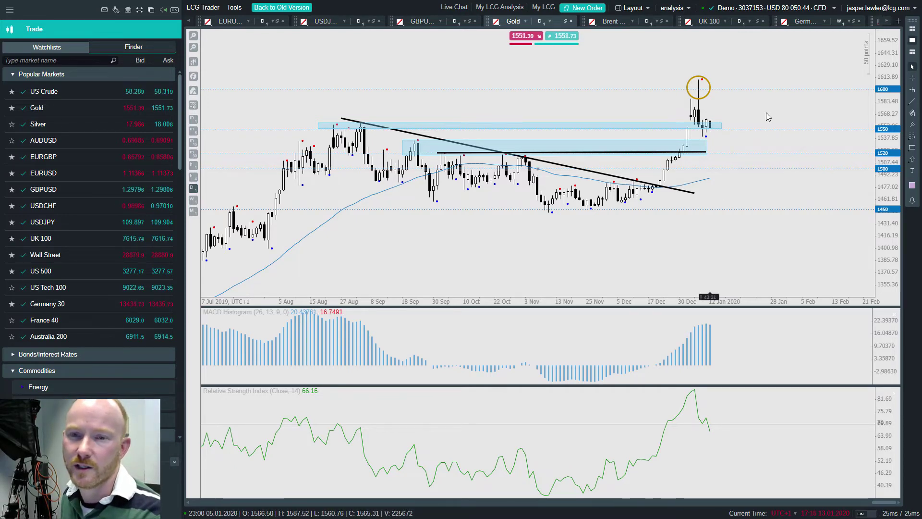
Review Brent oil's price levels and RSI trendline on the daily chart and its longer trend on the weekly timeframe
{"action": "left_click", "coordinate": [612, 21]}
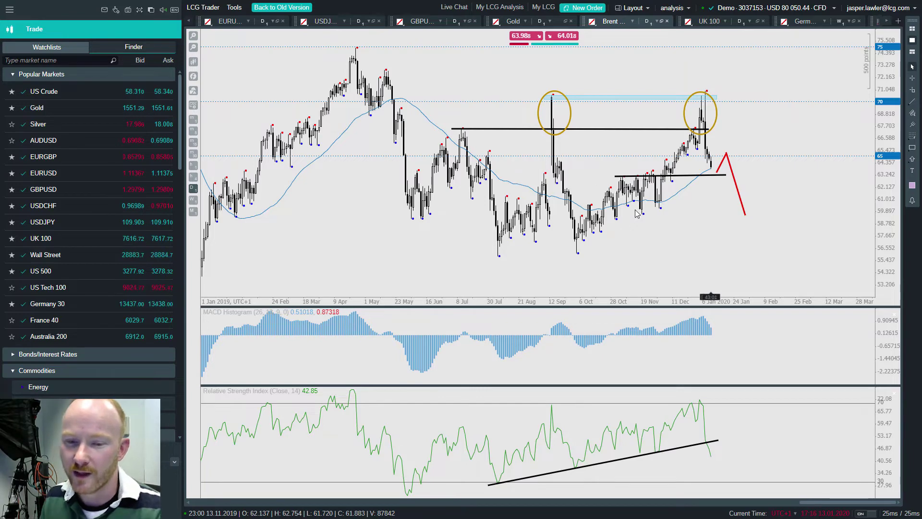
{"action": "left_click", "coordinate": [605, 465]}
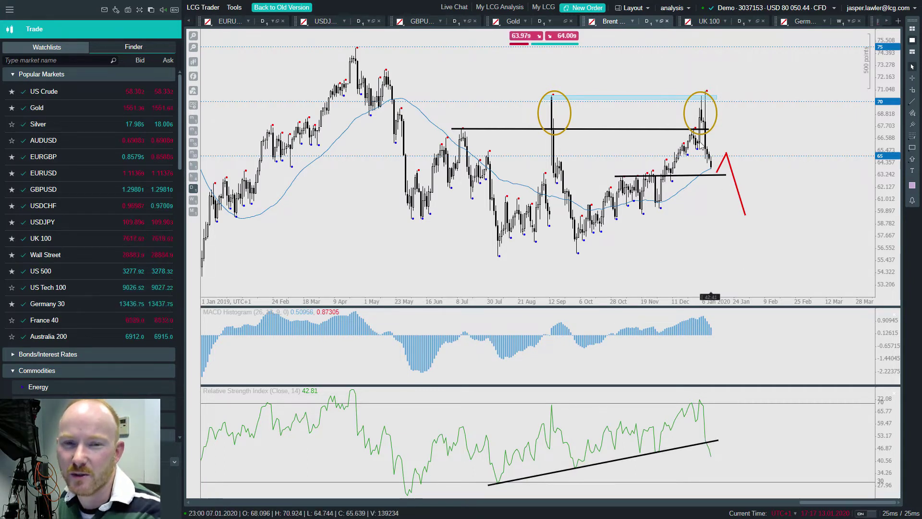
{"action": "left_click", "coordinate": [193, 90]}
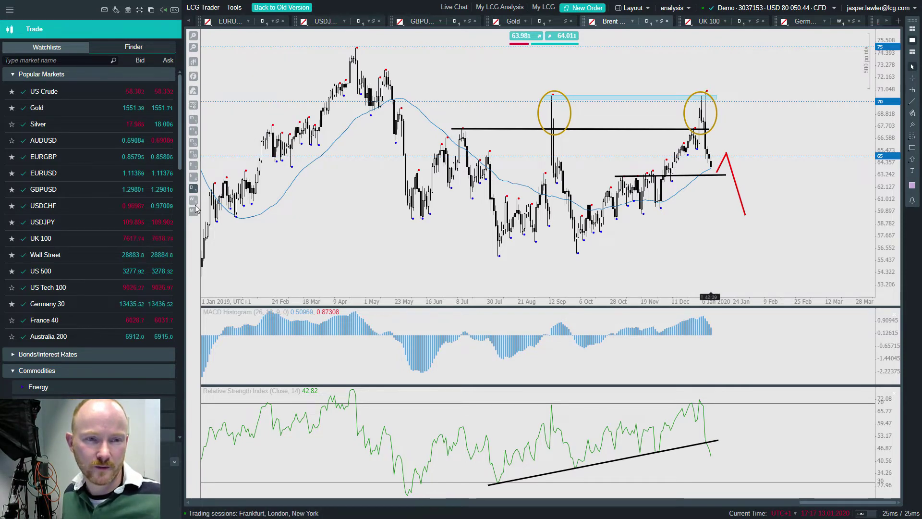
{"action": "left_click", "coordinate": [193, 199]}
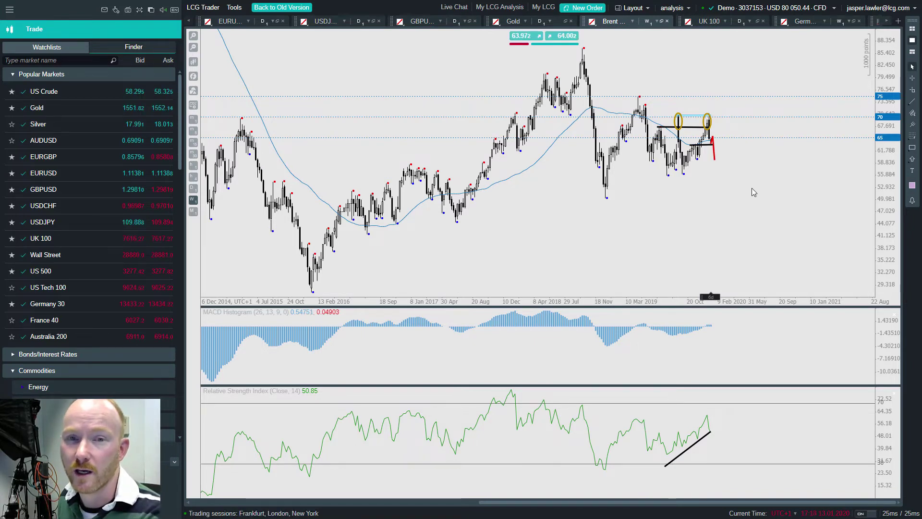
Bring up the latest prices on the daily UK 100 chart and examine the consolidation zone between 7500 and 7700
{"action": "left_click", "coordinate": [708, 24]}
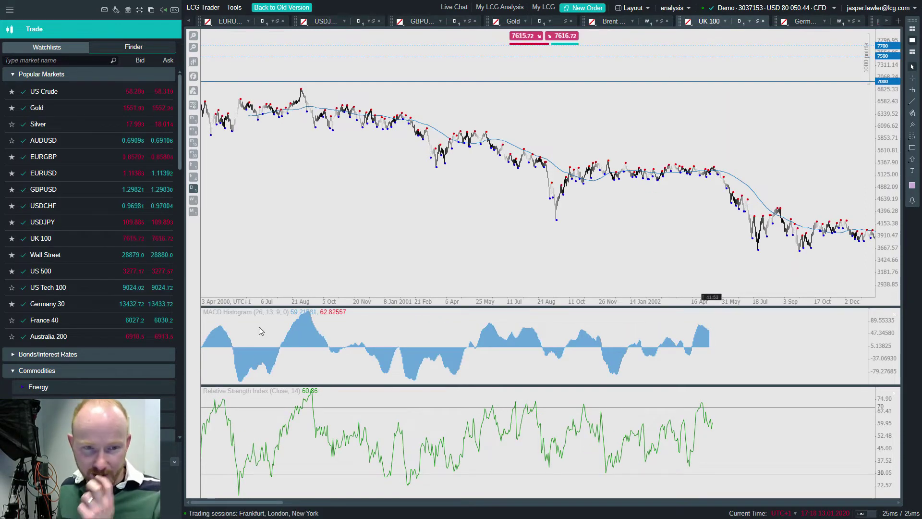
{"action": "left_click_drag", "start_coordinate": [247, 502], "coordinate": [846, 502]}
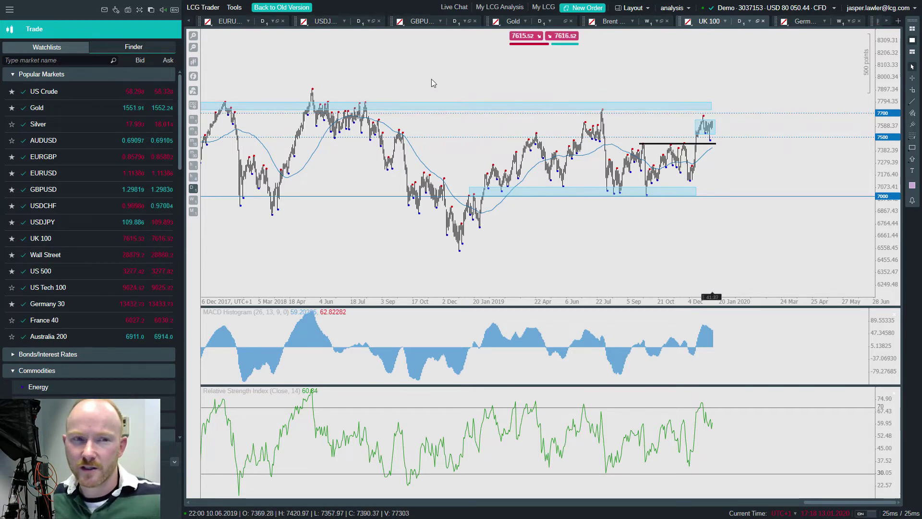
{"action": "left_click", "coordinate": [194, 38]}
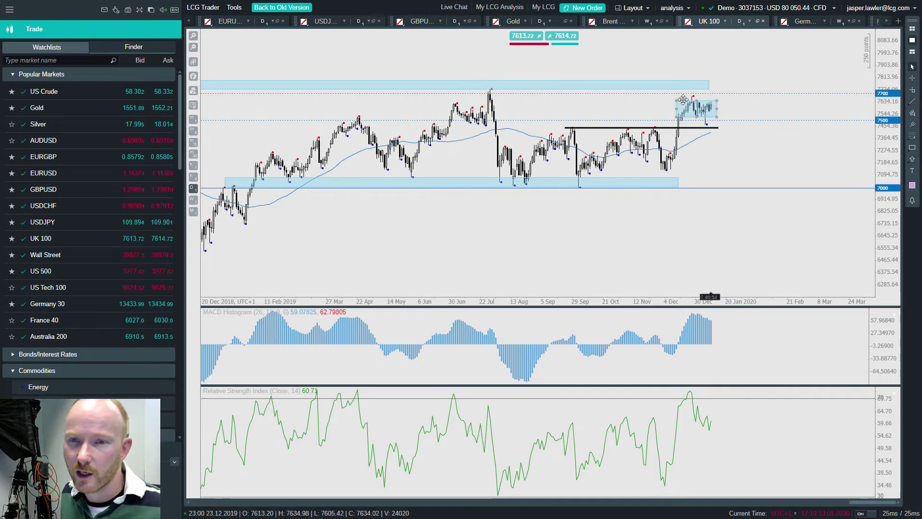
{"action": "left_click", "coordinate": [704, 101]}
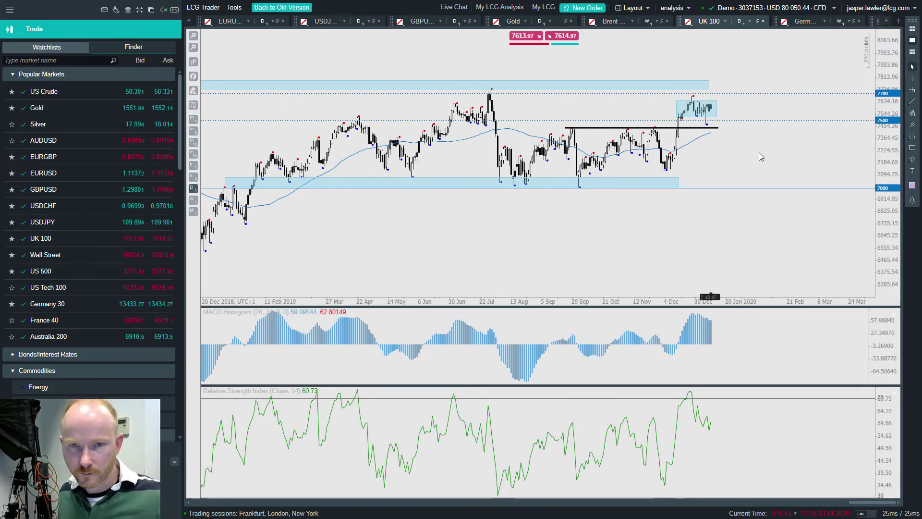
Bring up the latest Germany 30 prices and compare the weekly and daily charts around the 13000 and 13500 levels, ending on daily
{"action": "left_click", "coordinate": [806, 21]}
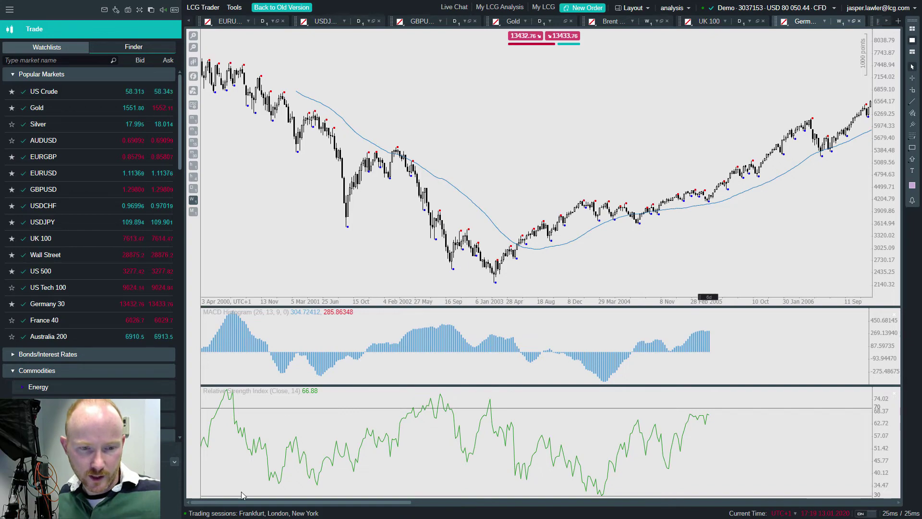
{"action": "left_click_drag", "start_coordinate": [241, 502], "coordinate": [679, 501]}
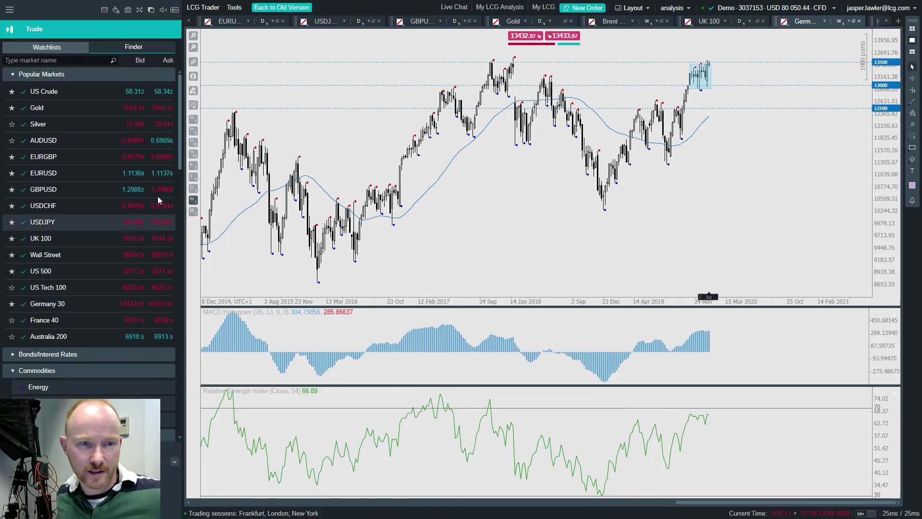
{"action": "left_click", "coordinate": [193, 189]}
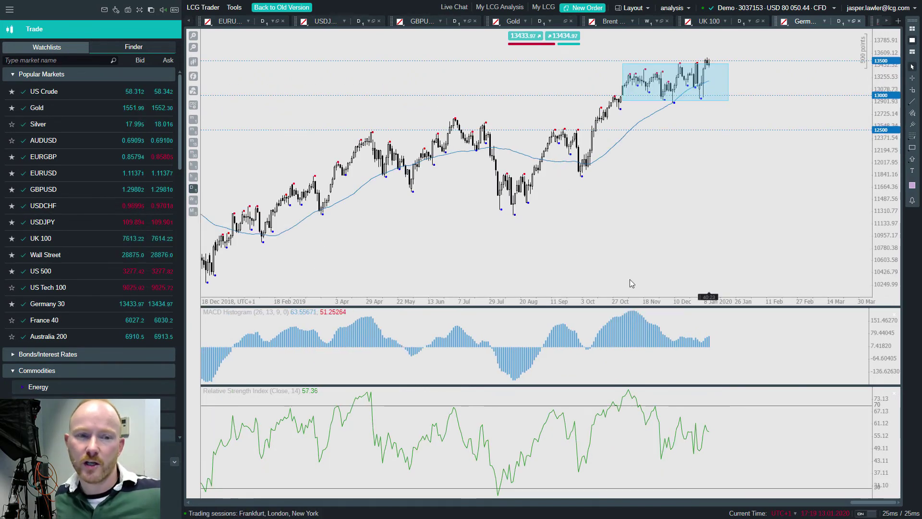
{"action": "left_click", "coordinate": [194, 200]}
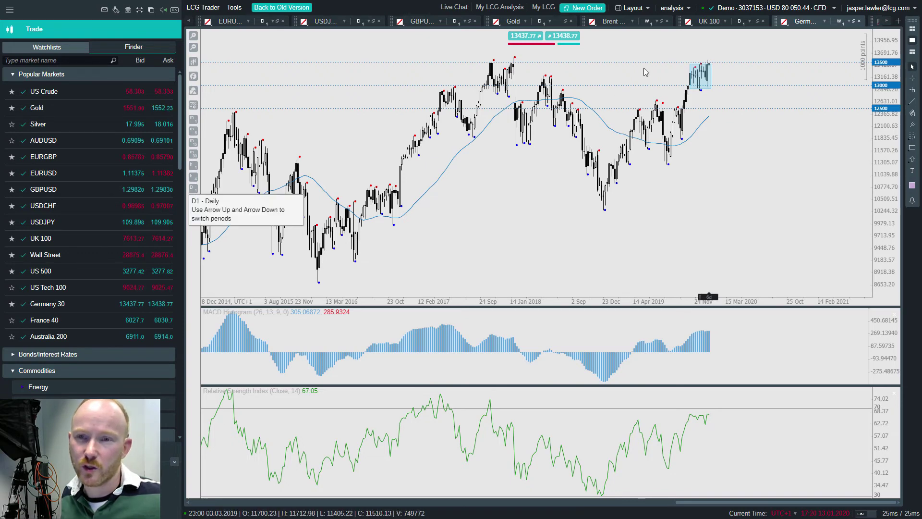
{"action": "left_click", "coordinate": [193, 188]}
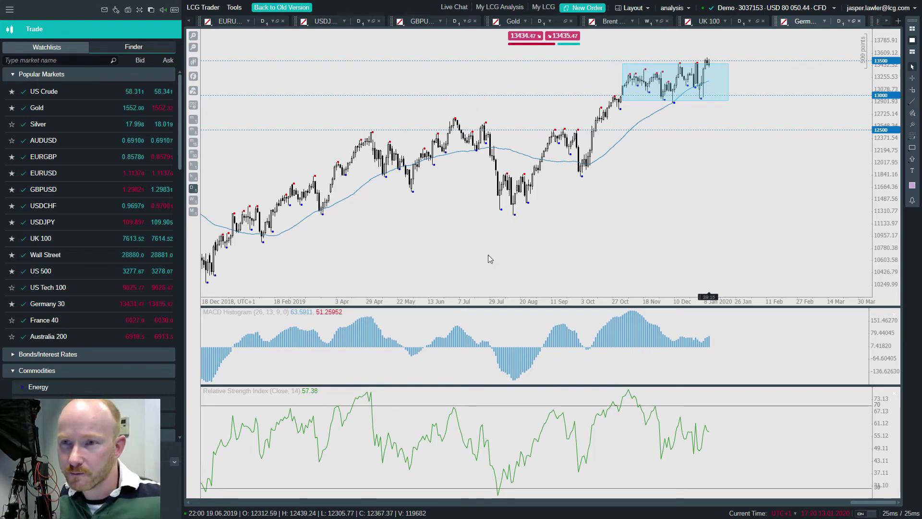
Review the daily Wall Street chart's trendlines and support zones, comparing the recent rally with its longer price history
{"action": "left_click", "coordinate": [887, 21]}
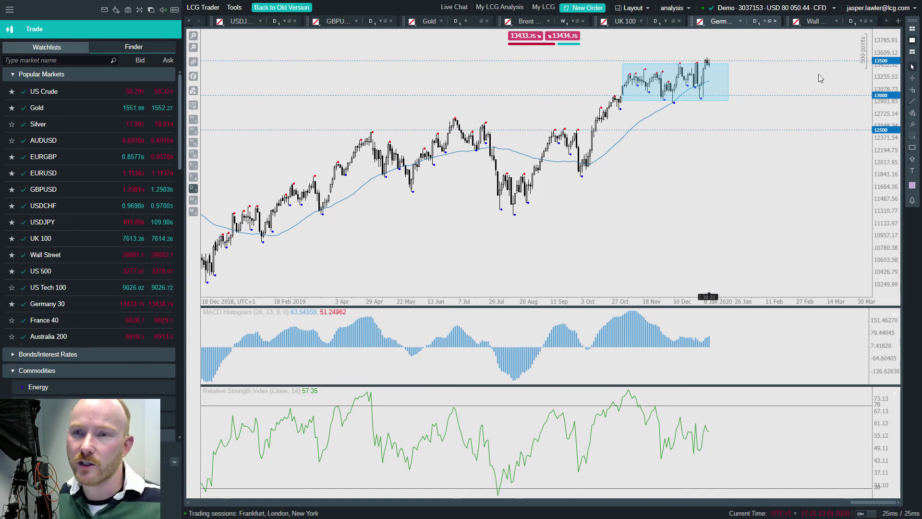
{"action": "left_click", "coordinate": [815, 22]}
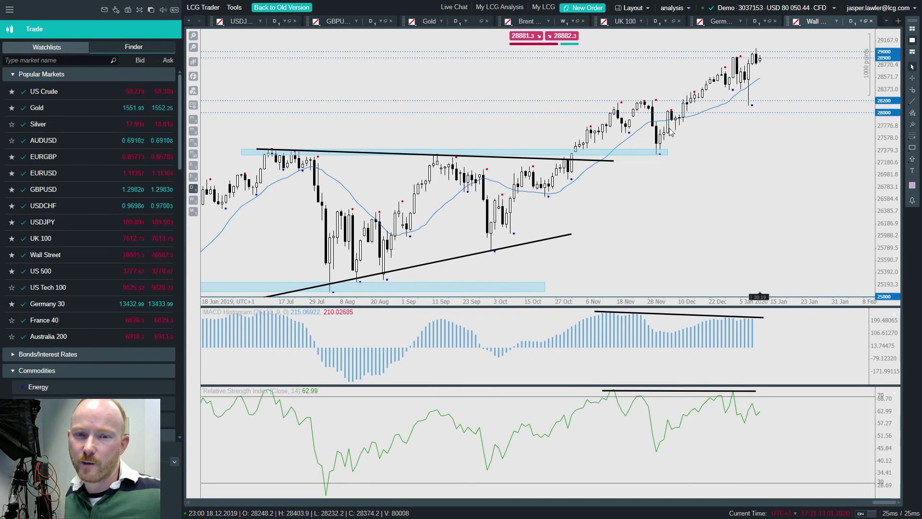
{"action": "left_click", "coordinate": [195, 49]}
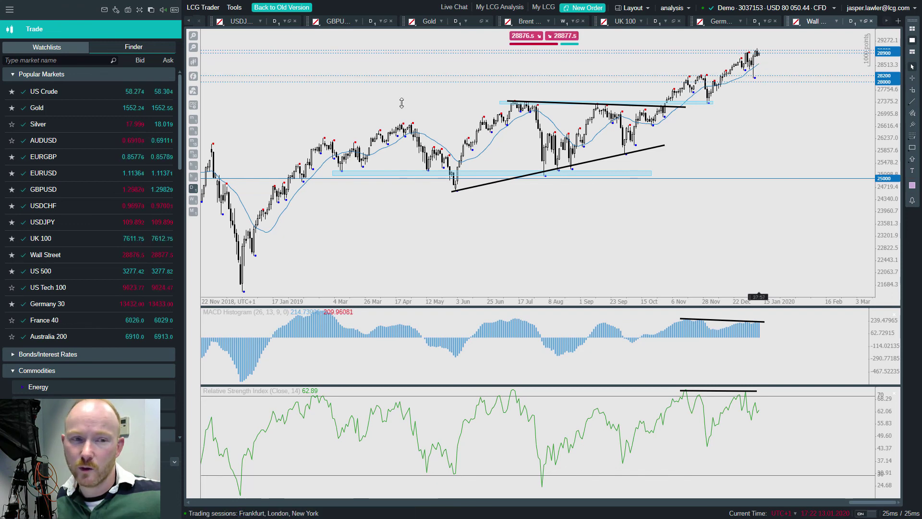
{"action": "left_click", "coordinate": [193, 36]}
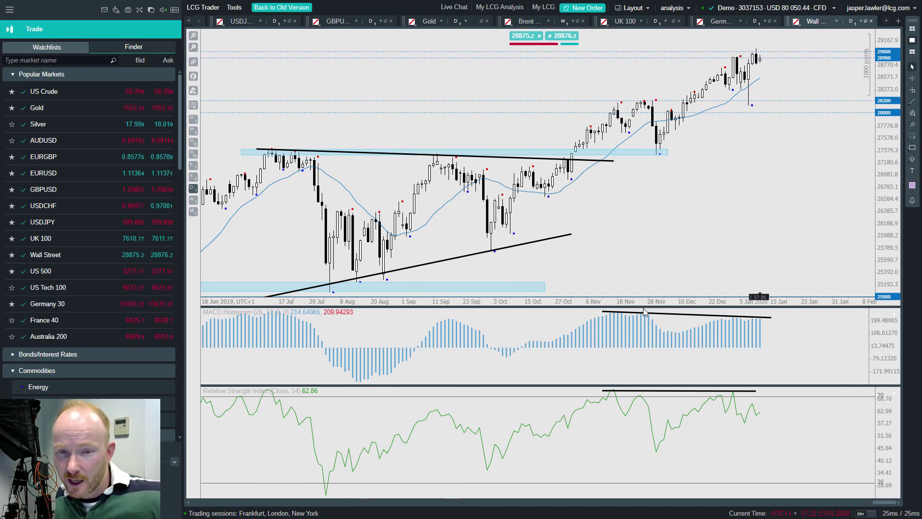
Adjust the starting point of the MACD trendline at Wall Street's November histogram peak and switch to the PowerPoint closing slide
{"action": "left_click", "coordinate": [603, 313]}
{"action": "left_click_drag", "start_coordinate": [601, 312], "coordinate": [604, 310]}
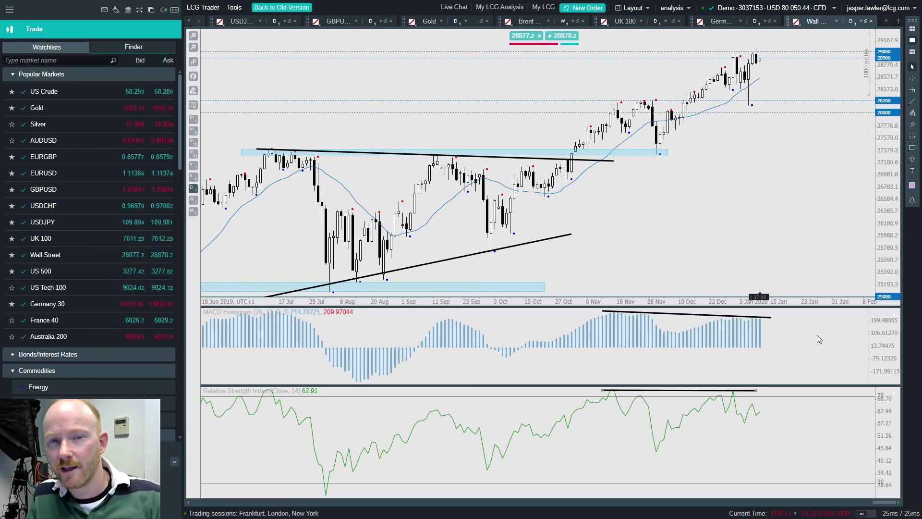
{"action": "key", "text": "alt+Tab"}
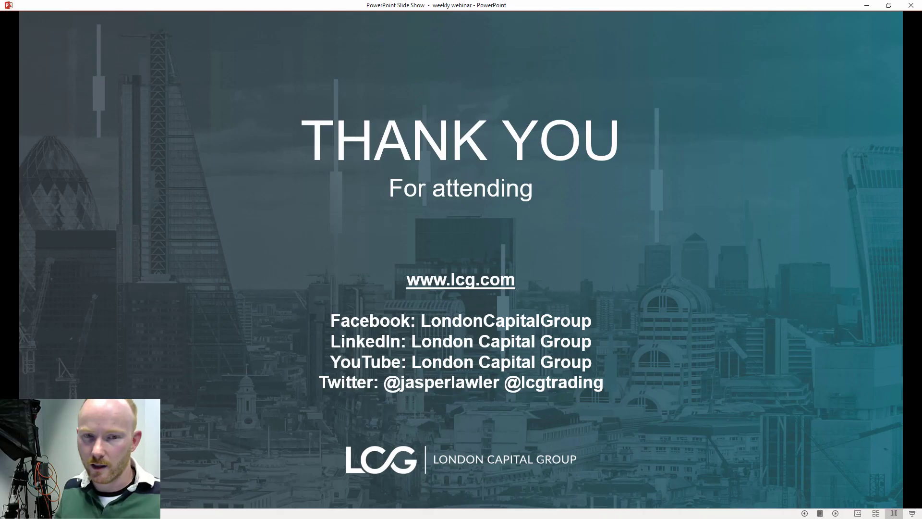